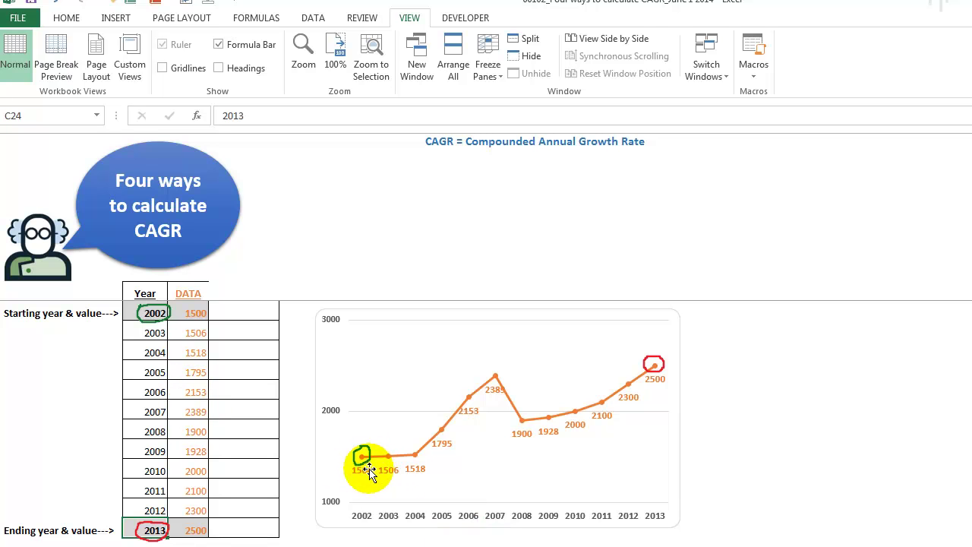
- Fill the 2002 row of the DATA via CAGR column (E13) with the starting value from D13
left_click(191, 311)
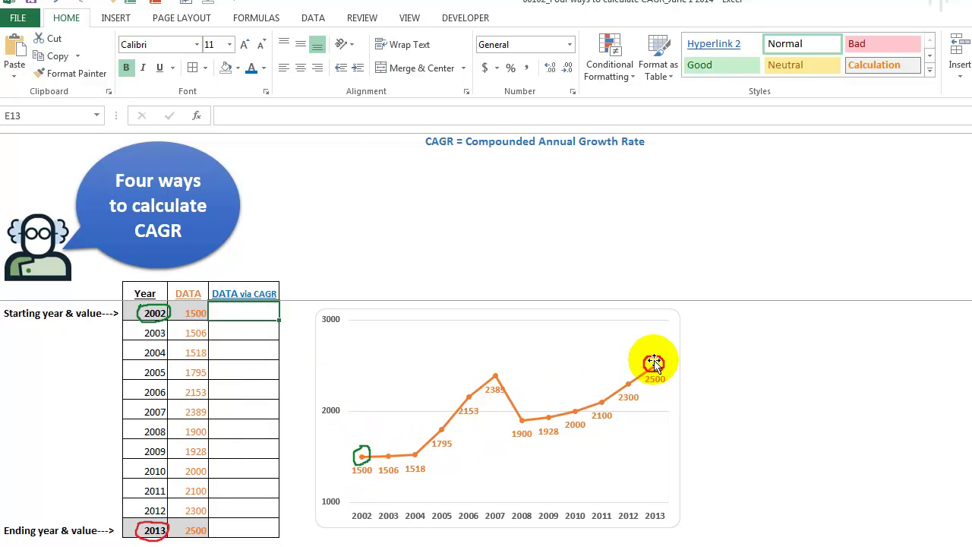
left_click(190, 314)
left_click(252, 312)
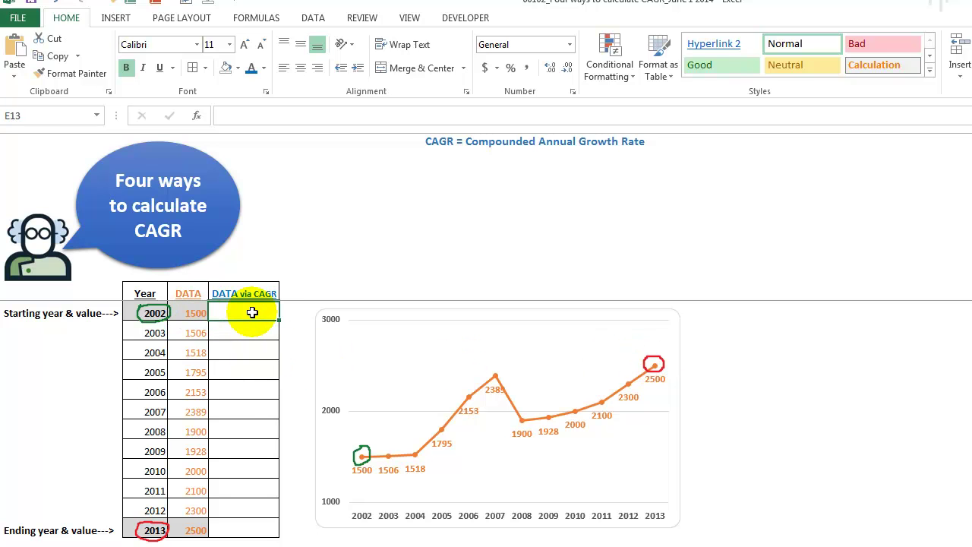
left_click(193, 312)
key("Return")
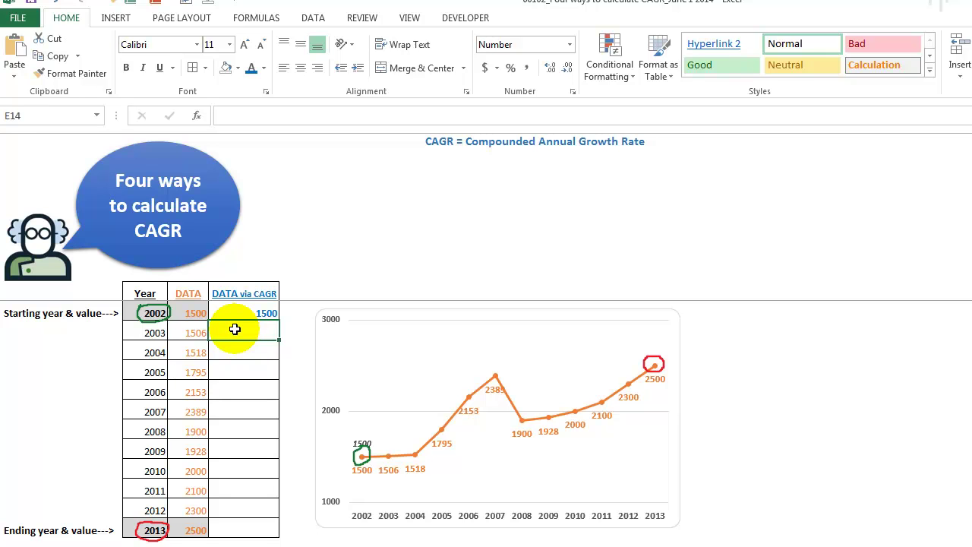
- Enter =E13*(1+$I$13) for 2003 in E14 and fill it down through the 2013 row
type("=")
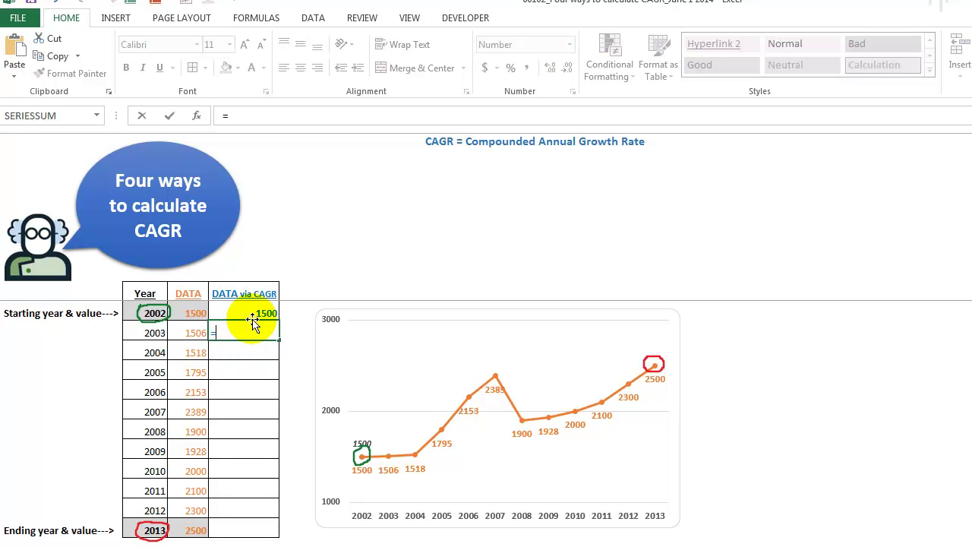
left_click(254, 312)
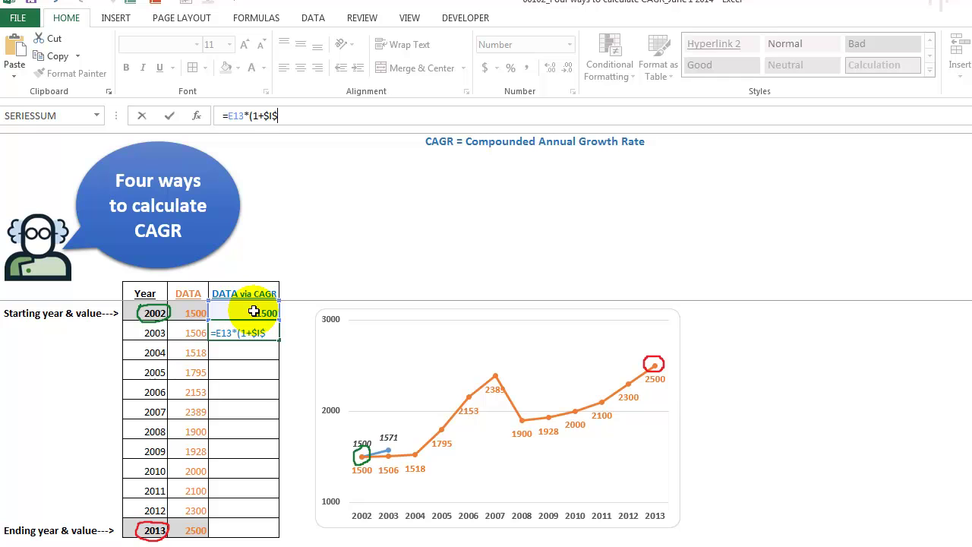
type("13")
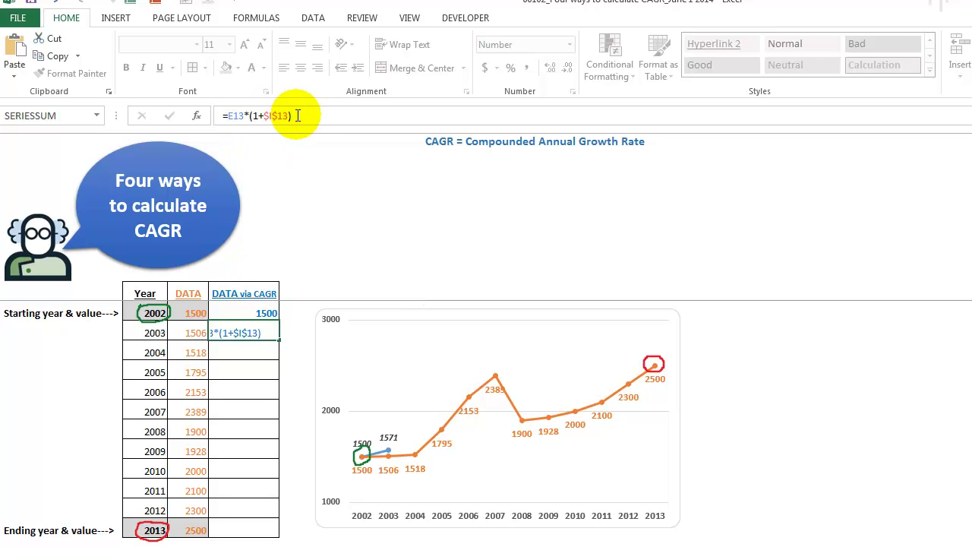
key("Return")
key("Up")
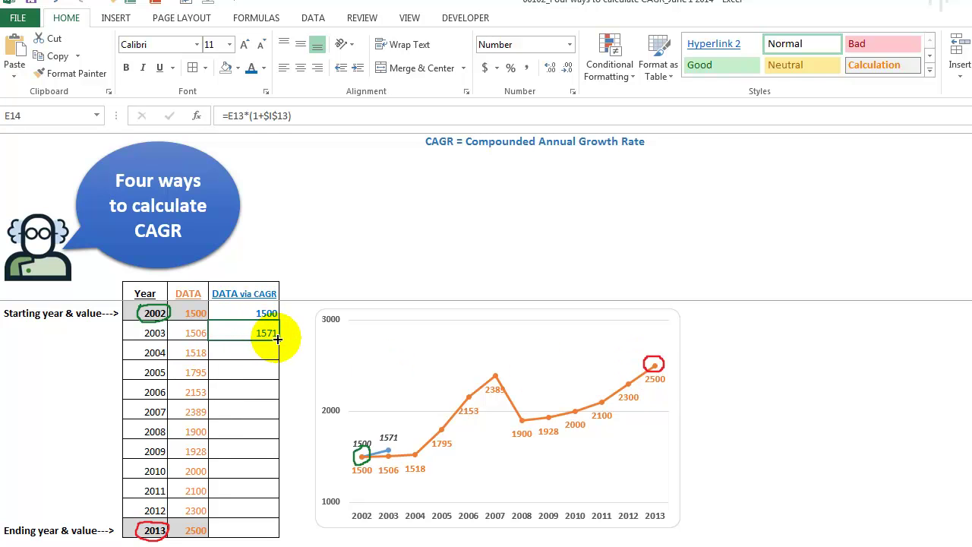
left_click_drag(278, 339, 267, 507)
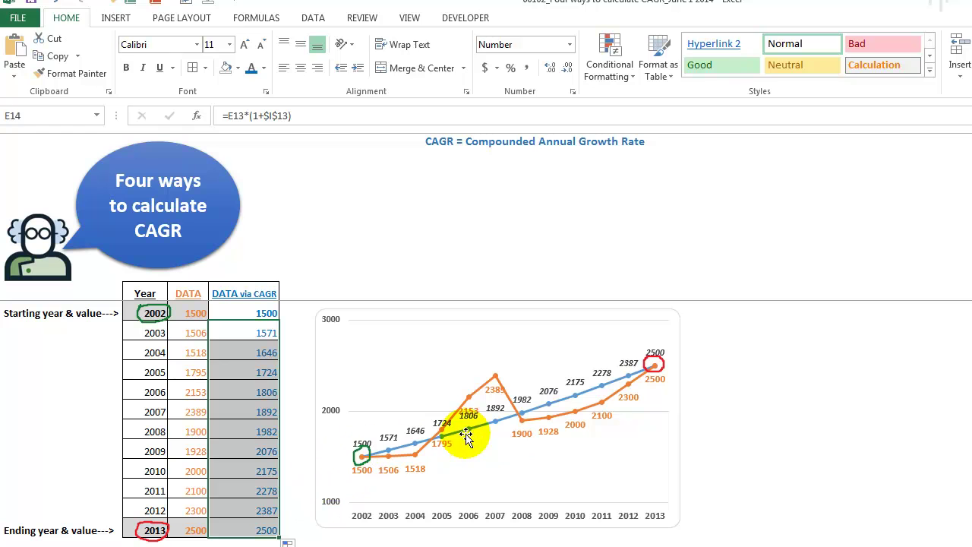
- Compare the 2002 and 2013 values between the DATA and DATA via CAGR columns
left_click(258, 313)
left_click(199, 312)
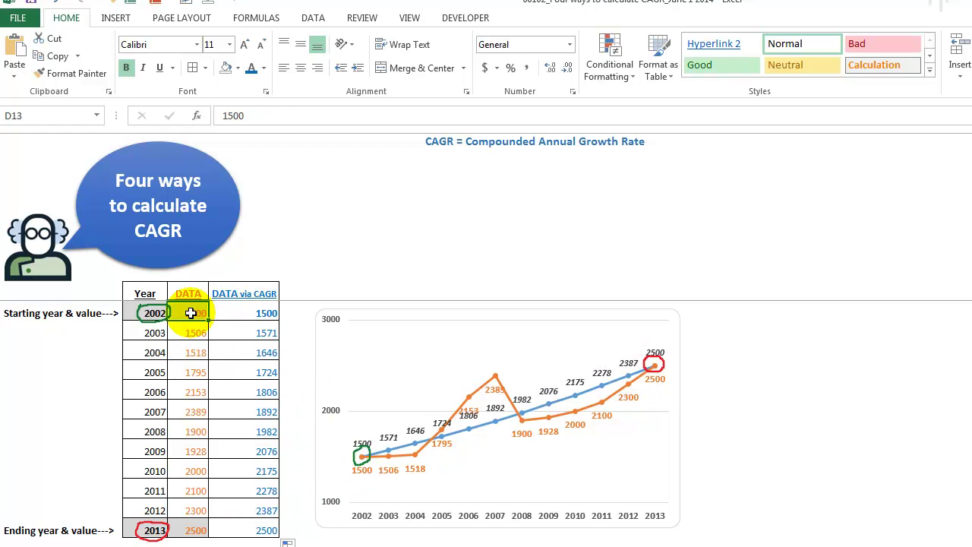
left_click(234, 529)
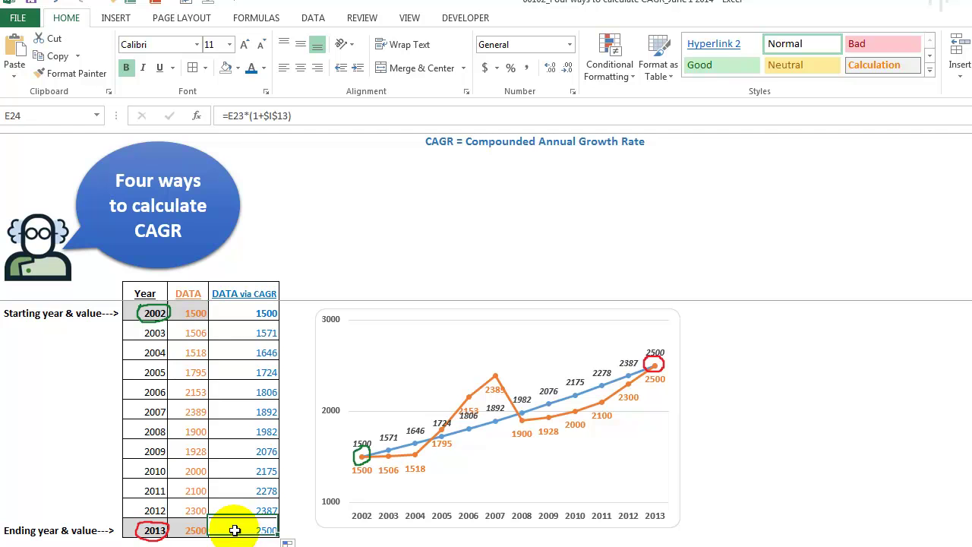
left_click(192, 531)
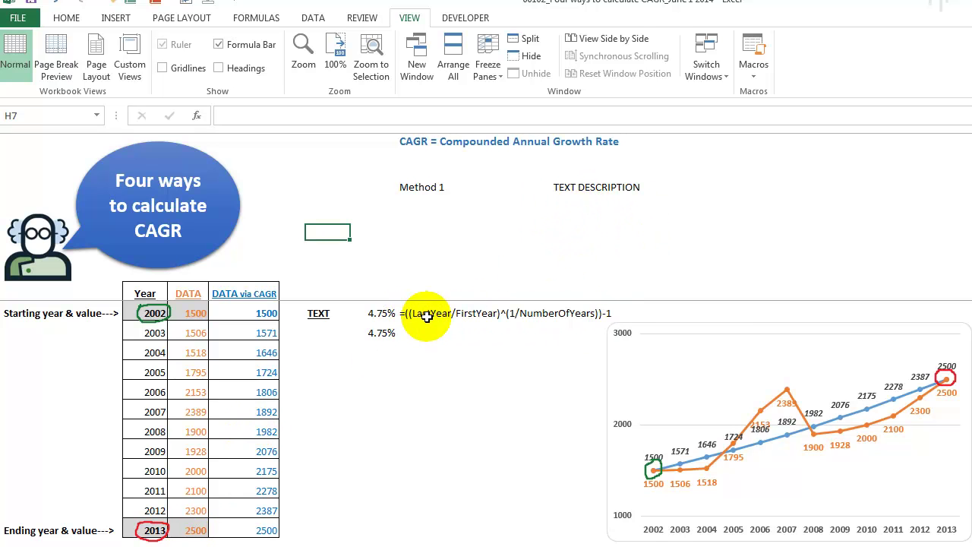
- Examine the Method 1 text description in J13 and the matching CAGR formula in I13, including its exponent
left_click(399, 313)
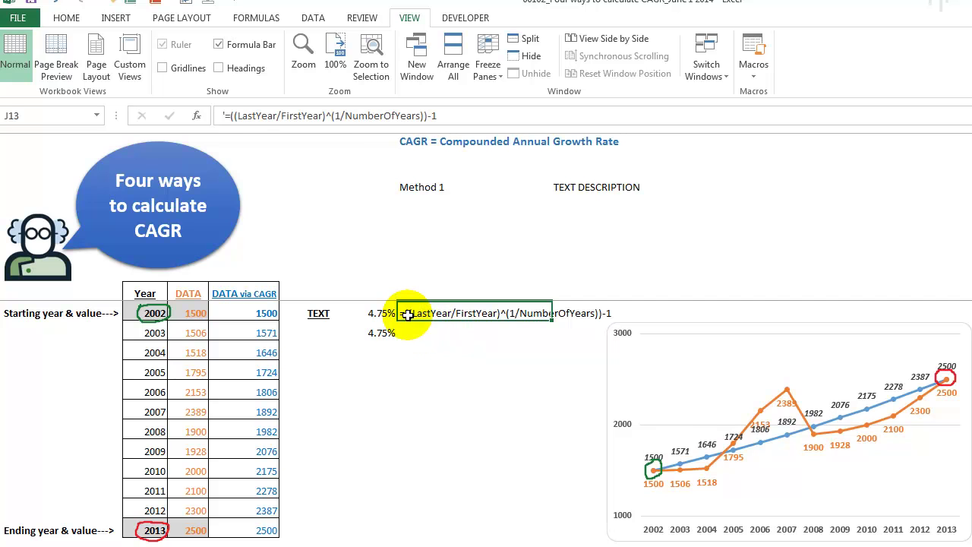
left_click(378, 312)
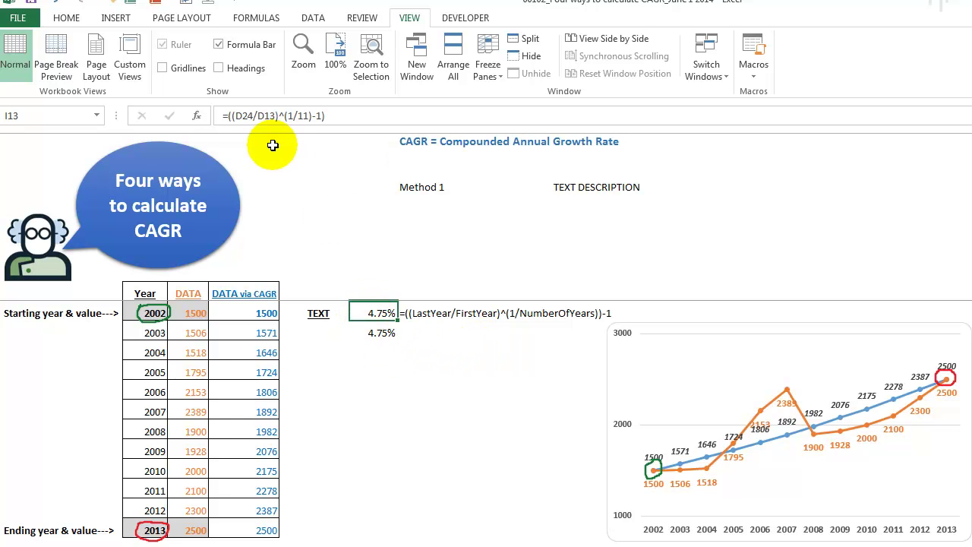
left_click(259, 119)
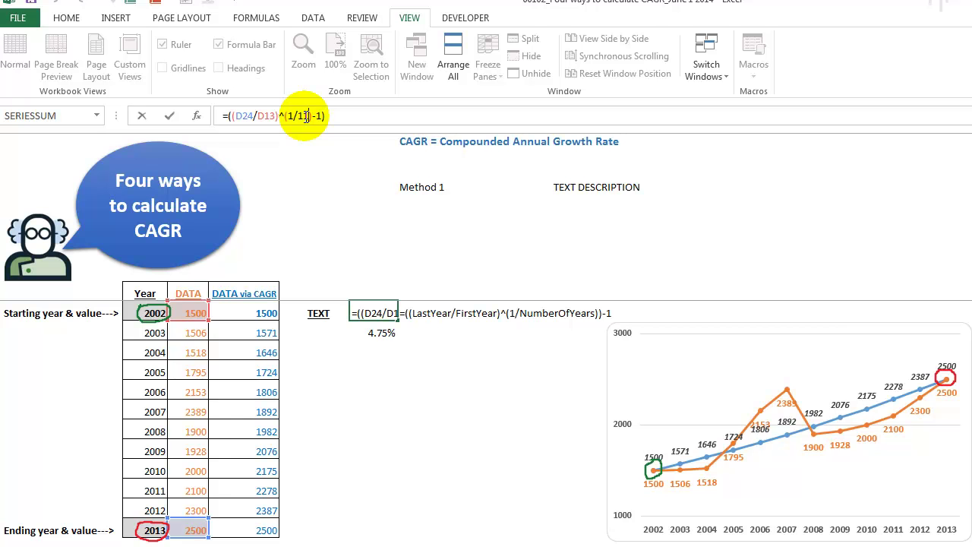
key("Return")
- Check the year span from C13 to C24 against the number of periods used in the I13 formula
left_click_drag(148, 313, 130, 530)
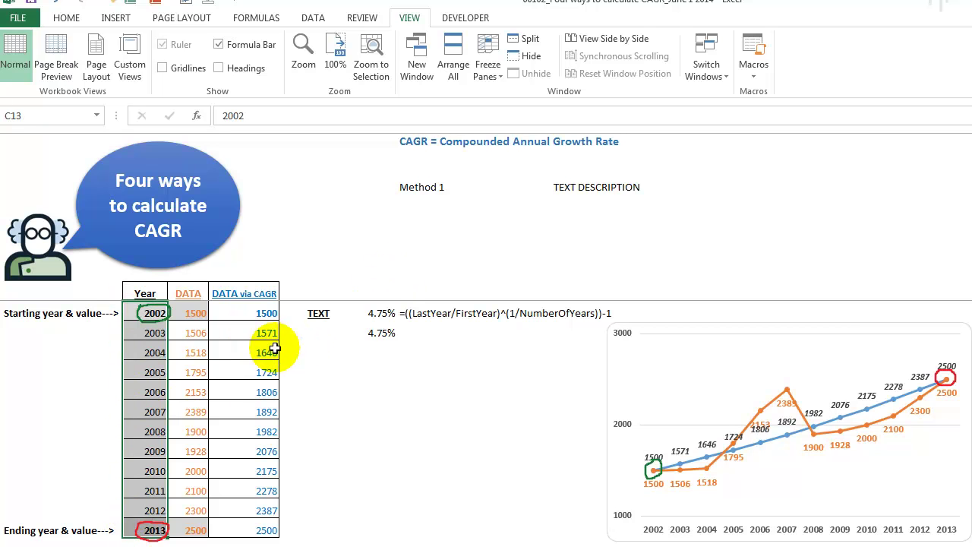
left_click(140, 314)
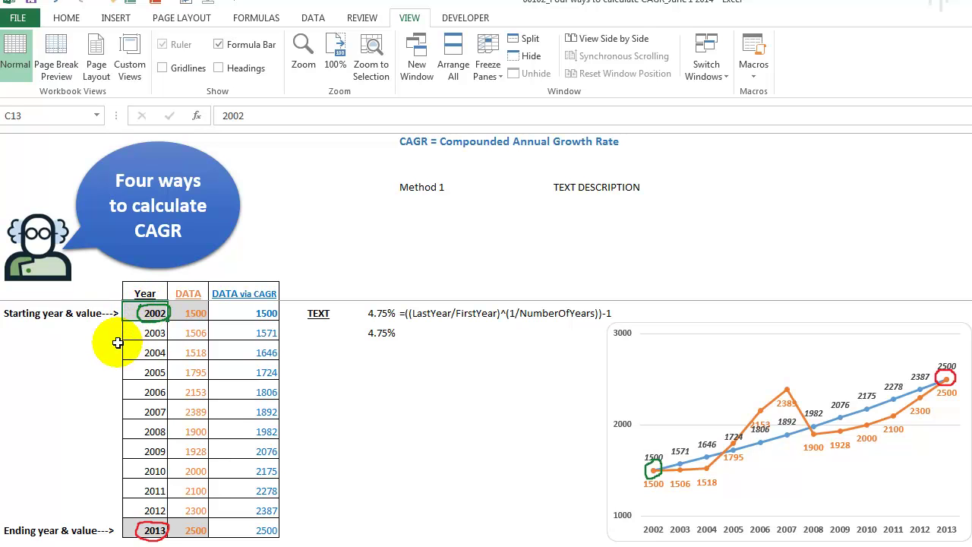
left_click_drag(133, 313, 131, 532)
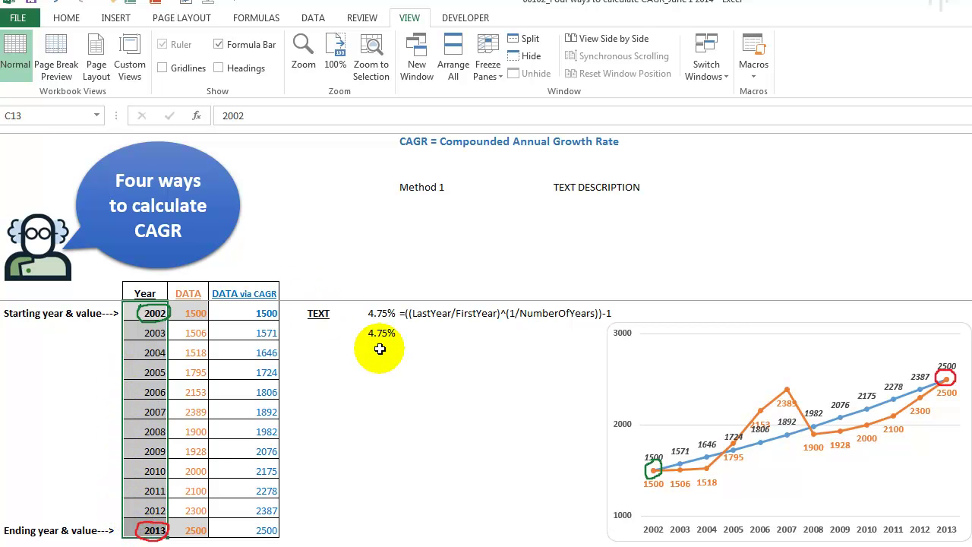
left_click(130, 525)
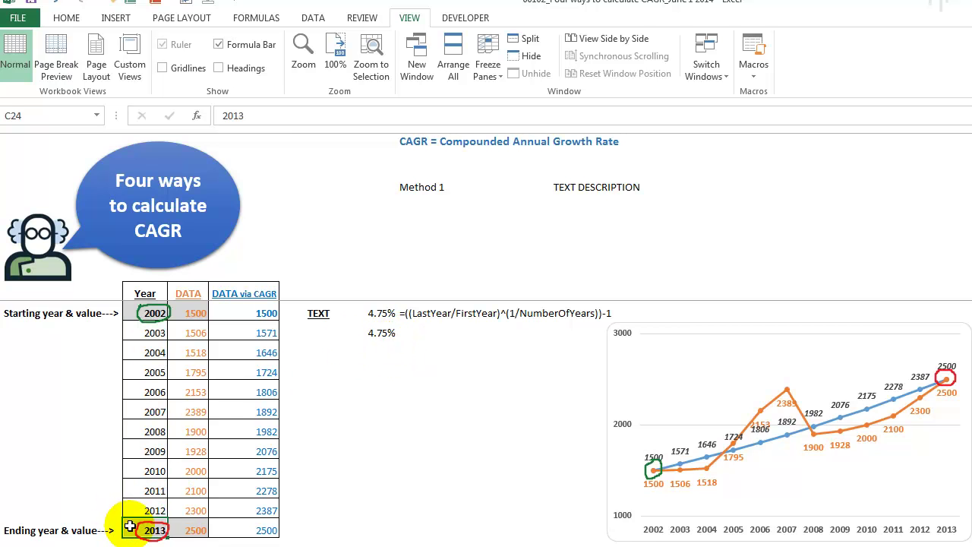
left_click(130, 313)
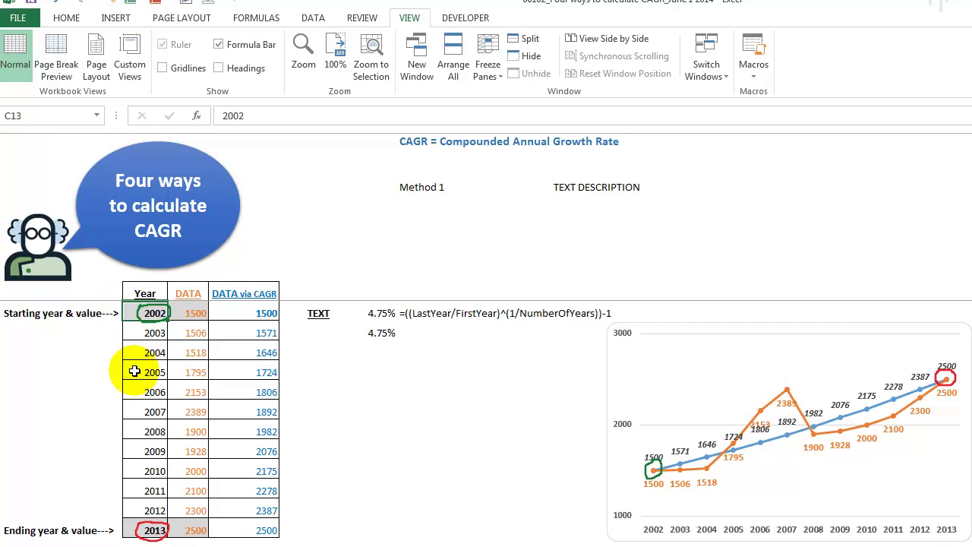
left_click(380, 313)
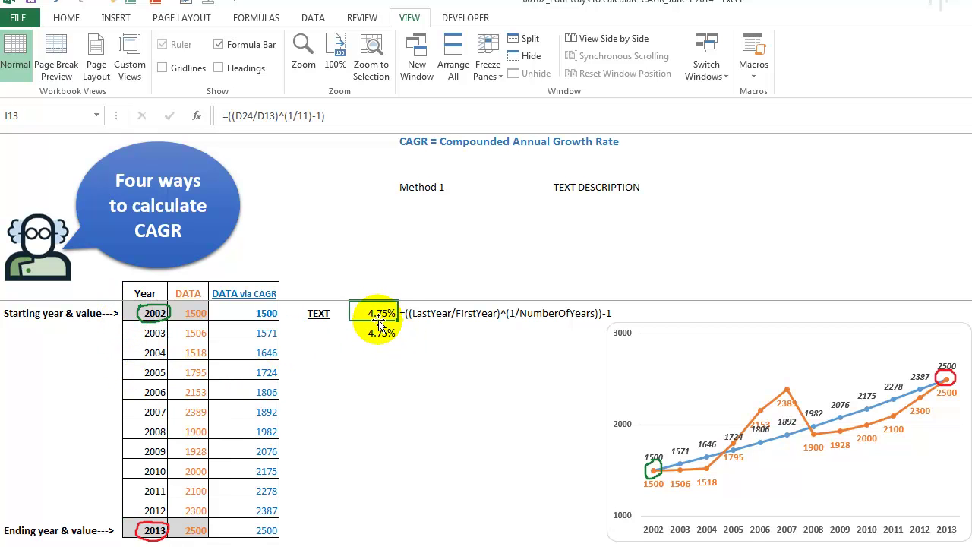
- Evaluate the (D24/D13) ratio and the (1/(C24-C13)) exponent inside the formula of I14
left_click(378, 330)
left_click(311, 115)
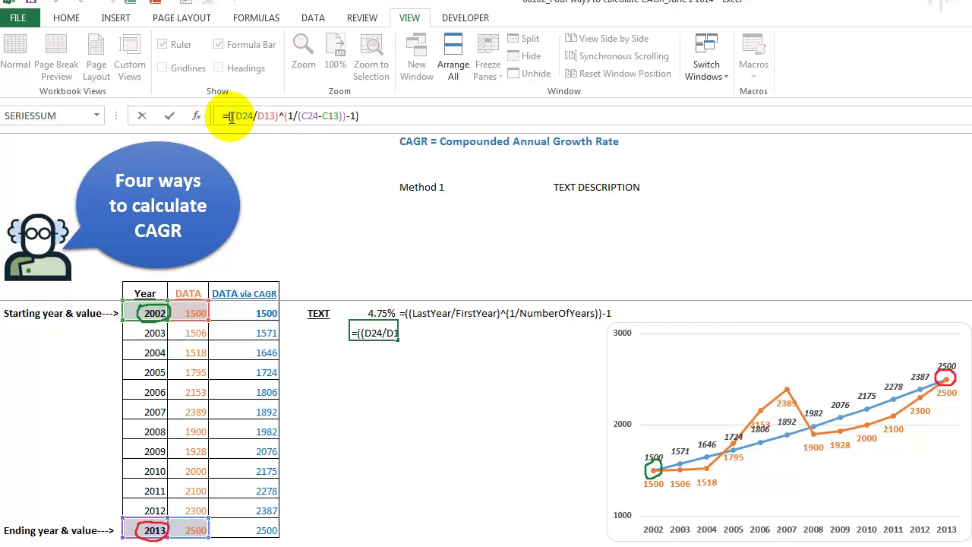
left_click_drag(232, 117, 279, 116)
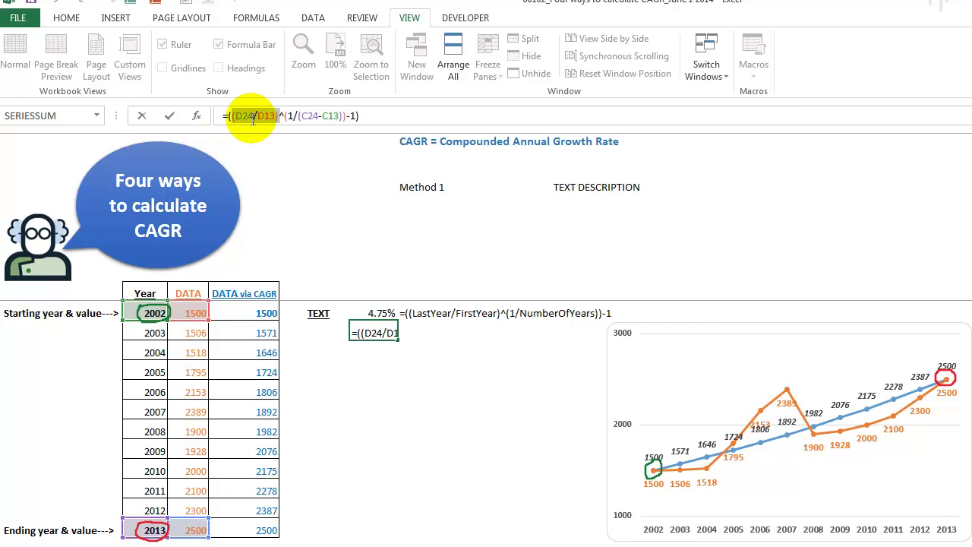
key("F9")
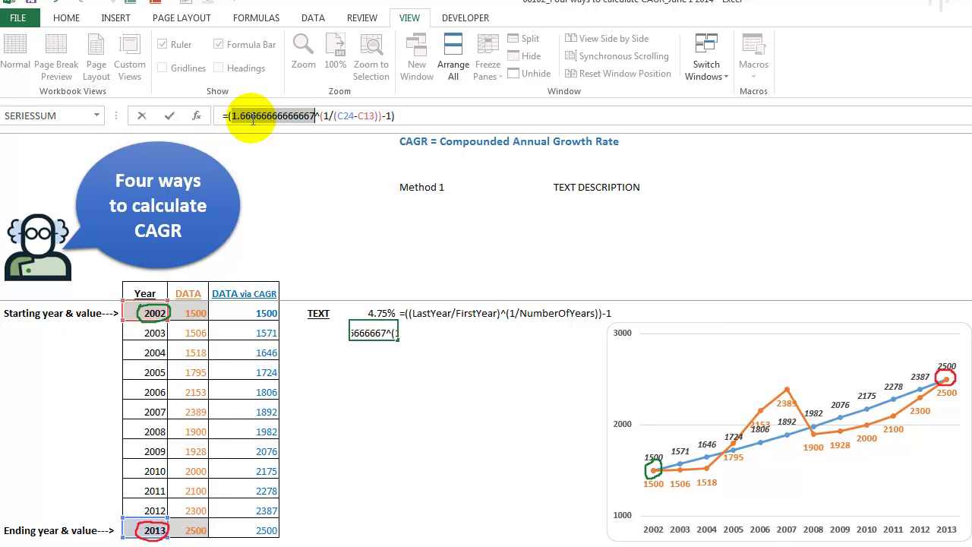
left_click(320, 115)
left_click_drag(320, 115, 377, 115)
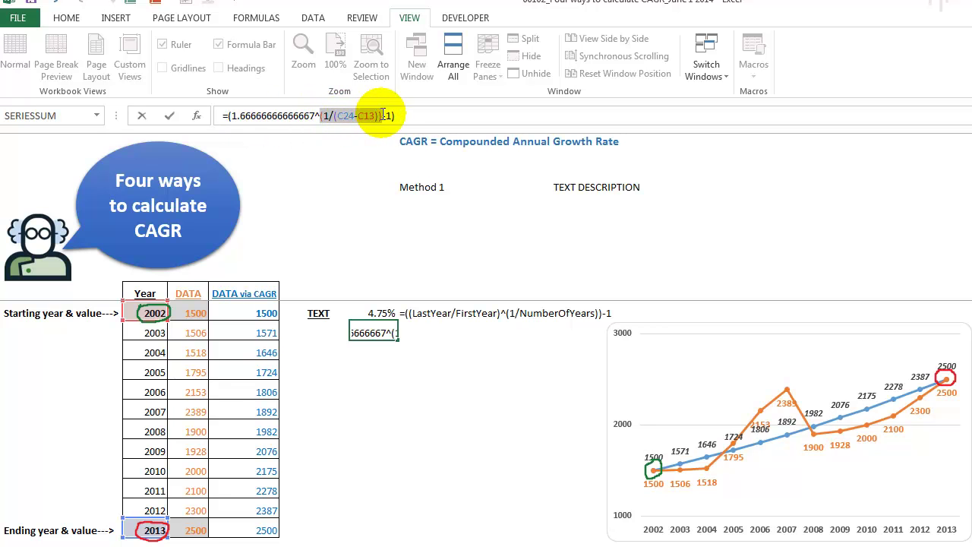
key("F9")
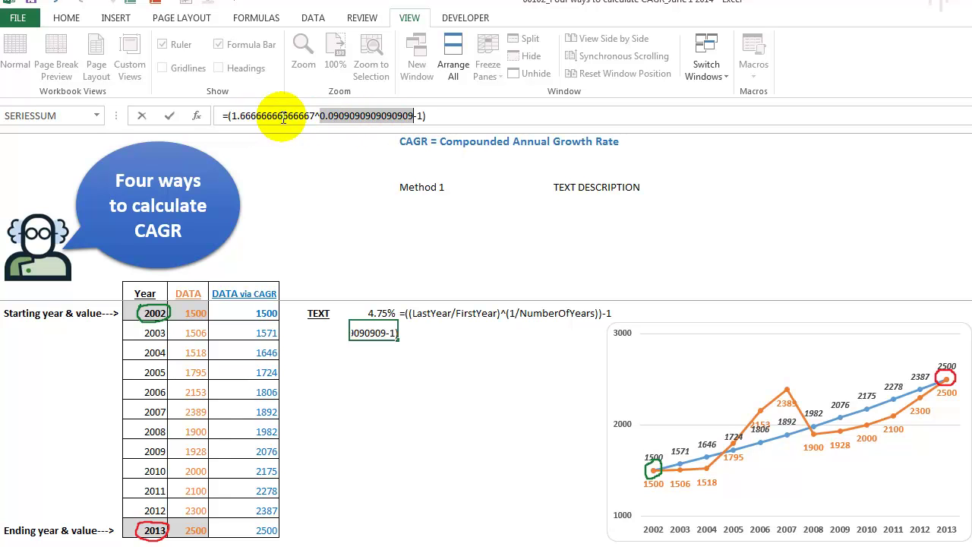
- Evaluate the remaining power term and the subtraction of 1 in I14, and discard the evaluation to keep the original formula
left_click(235, 116)
left_click_drag(235, 115, 412, 117)
key("F9")
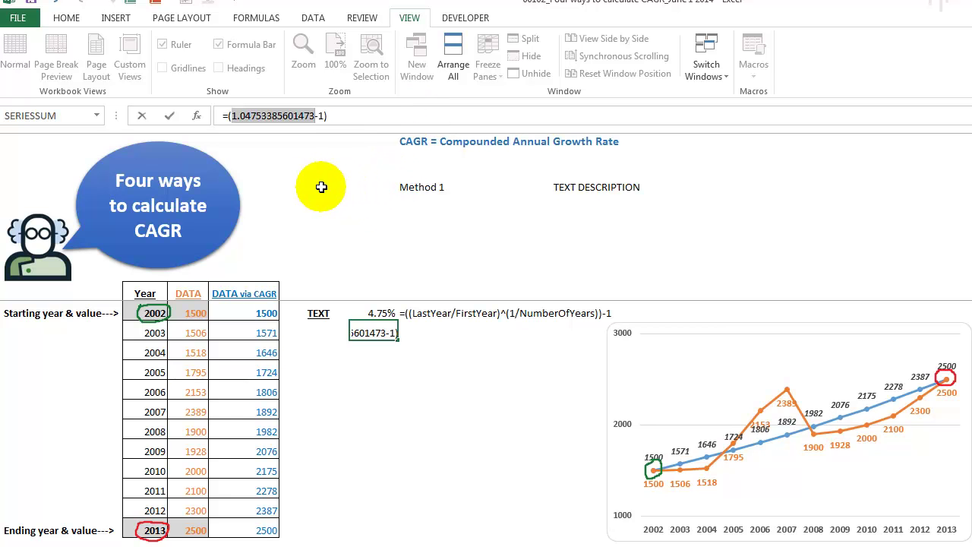
left_click_drag(325, 115, 231, 117)
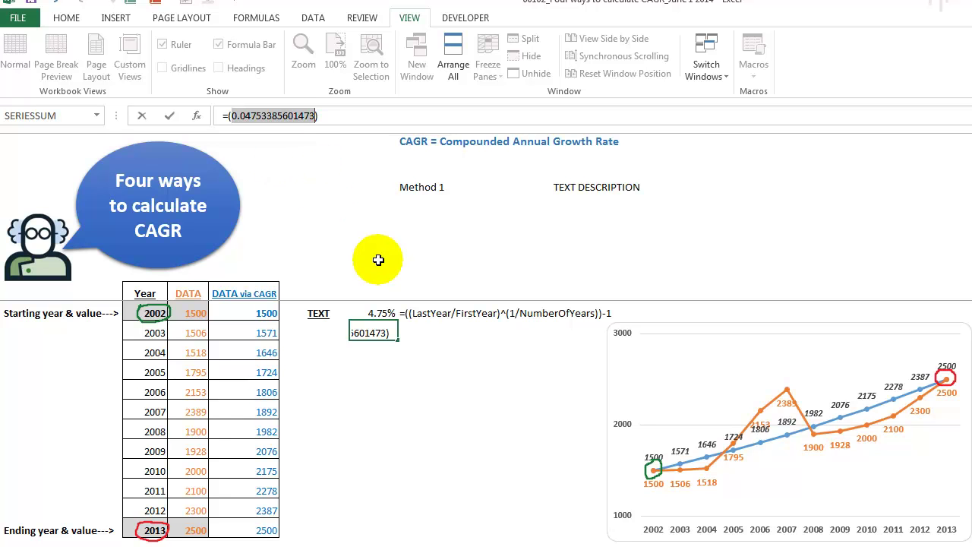
key("Escape")
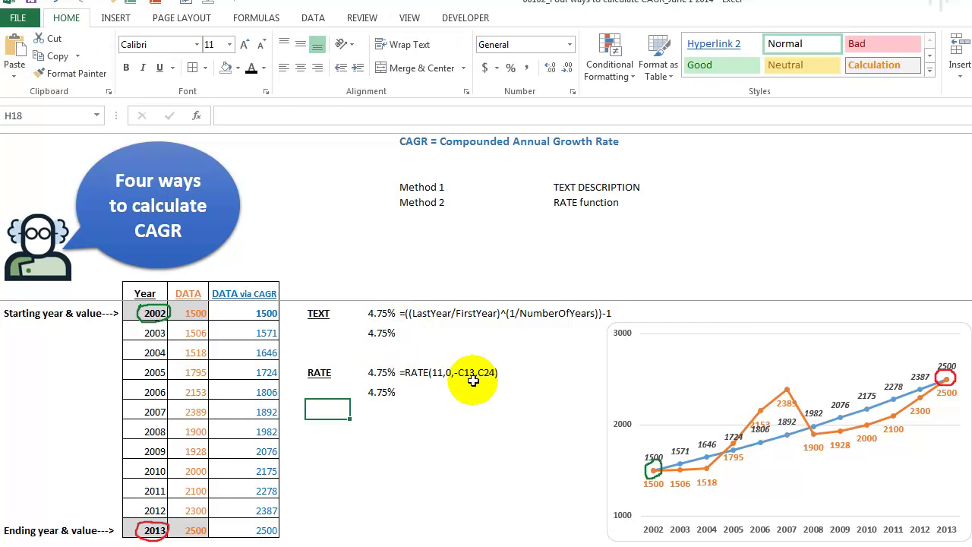
- Examine the nper, pmt, pv and fv arguments of the RATE formula in I16, keeping the formula as it is
left_click(379, 373)
left_click(279, 125)
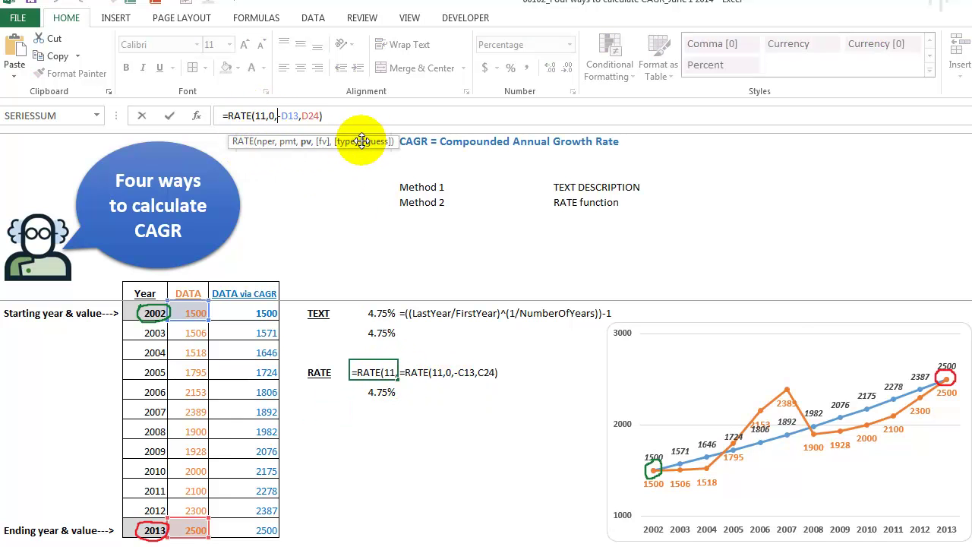
left_click(266, 143)
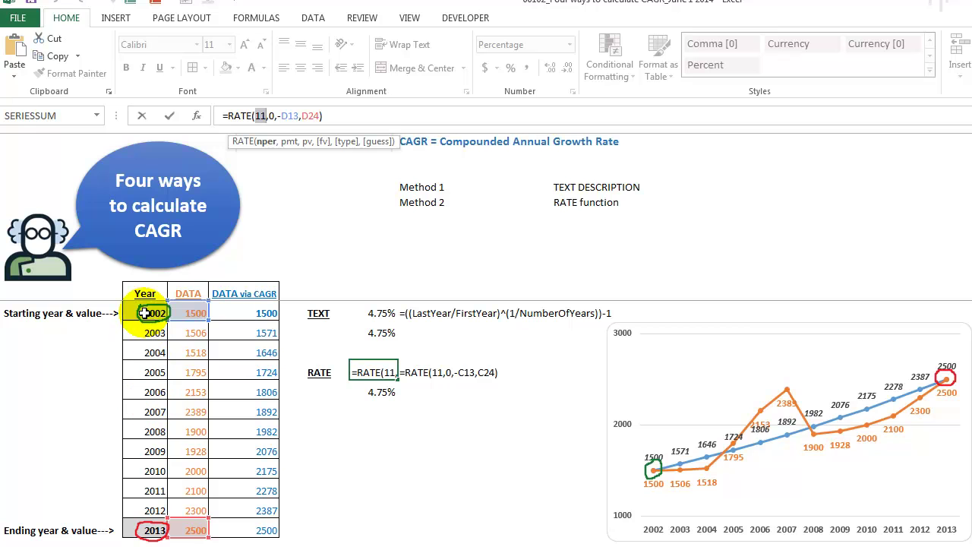
left_click(269, 115)
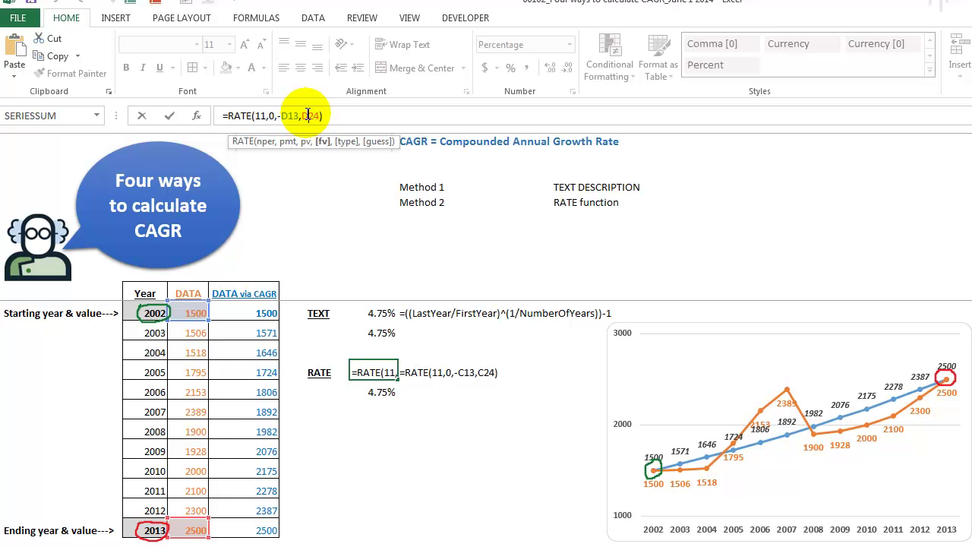
key("ctrl+Return")
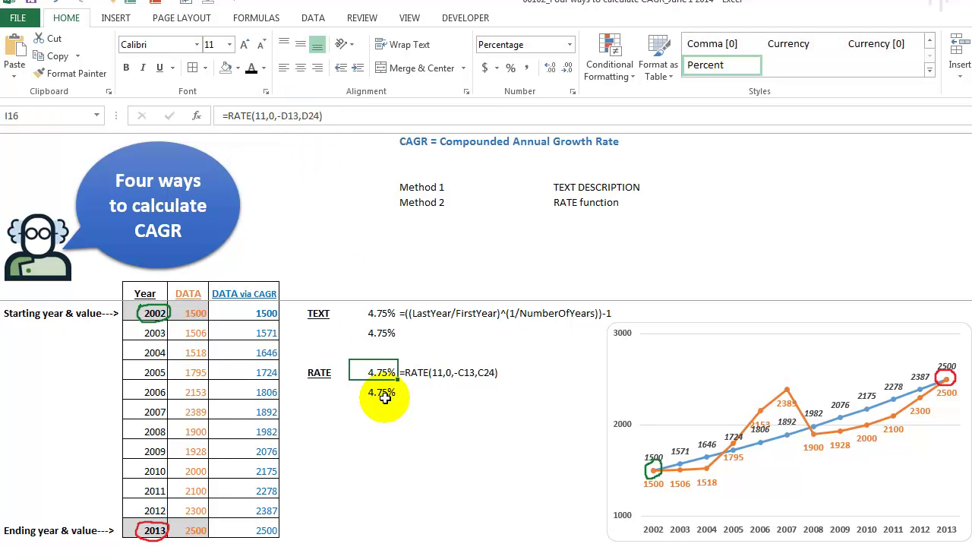
- Examine how the RATE formula in I17 derives its nper argument from the years in C24 and C13
left_click(381, 392)
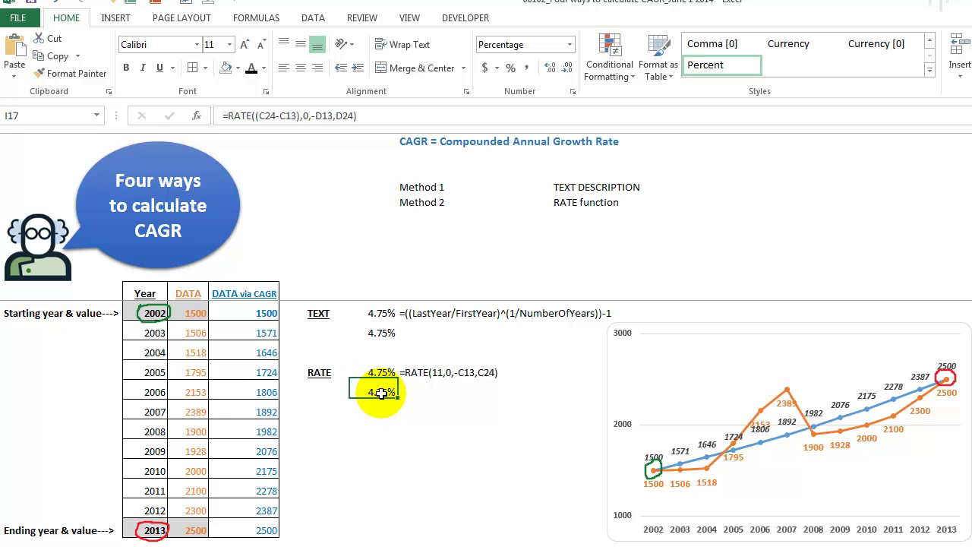
left_click(272, 117)
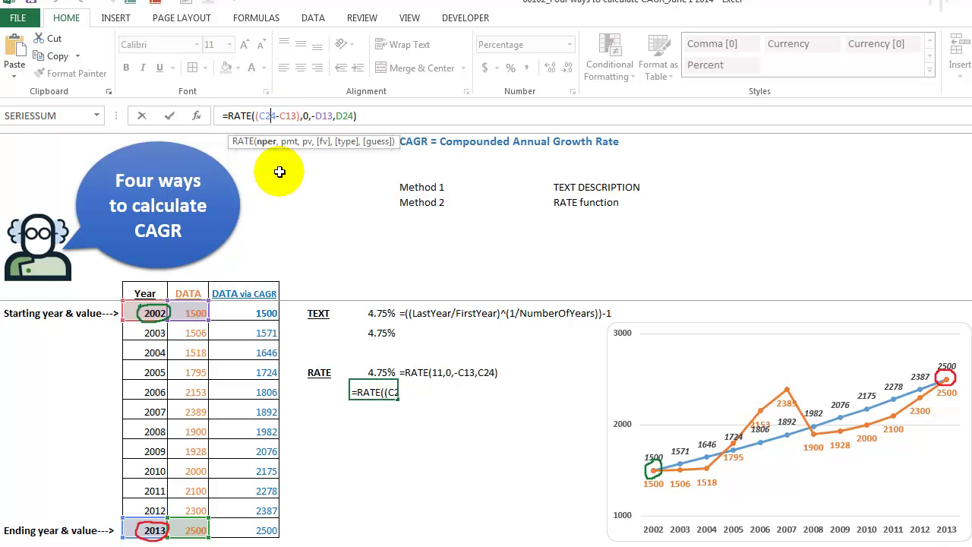
key("ctrl+Return")
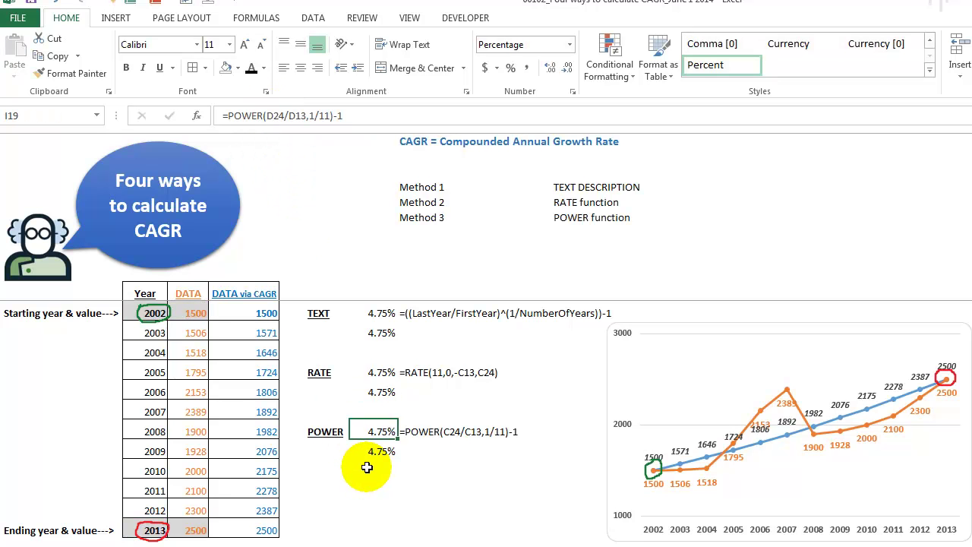
- Evaluate the number argument (D24/D13) inside the POWER formula of I19
left_click(269, 116)
left_click(277, 142)
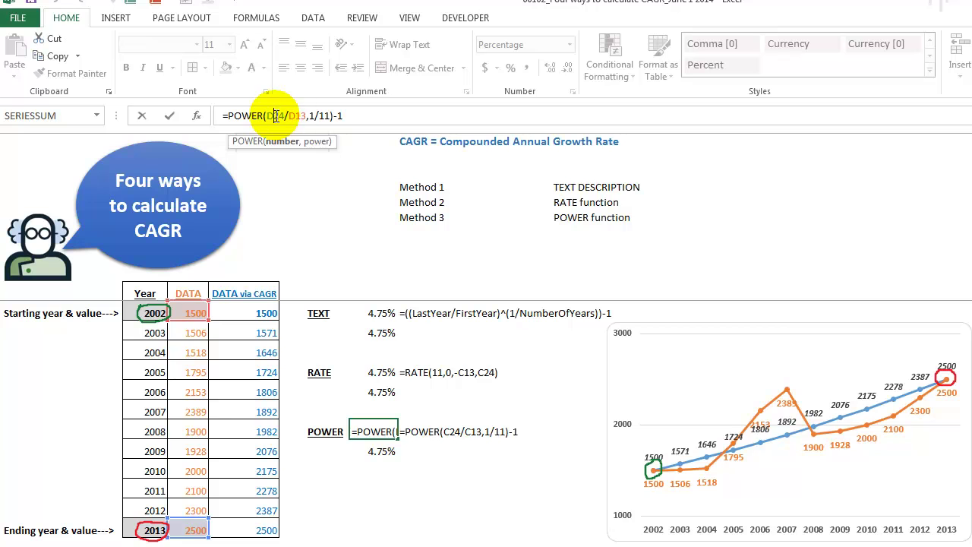
left_click(296, 116)
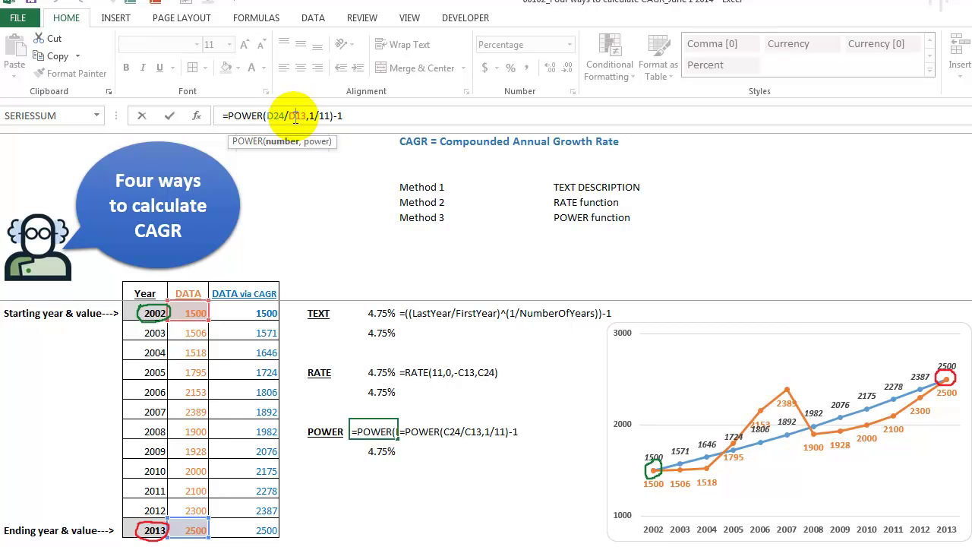
left_click(278, 145)
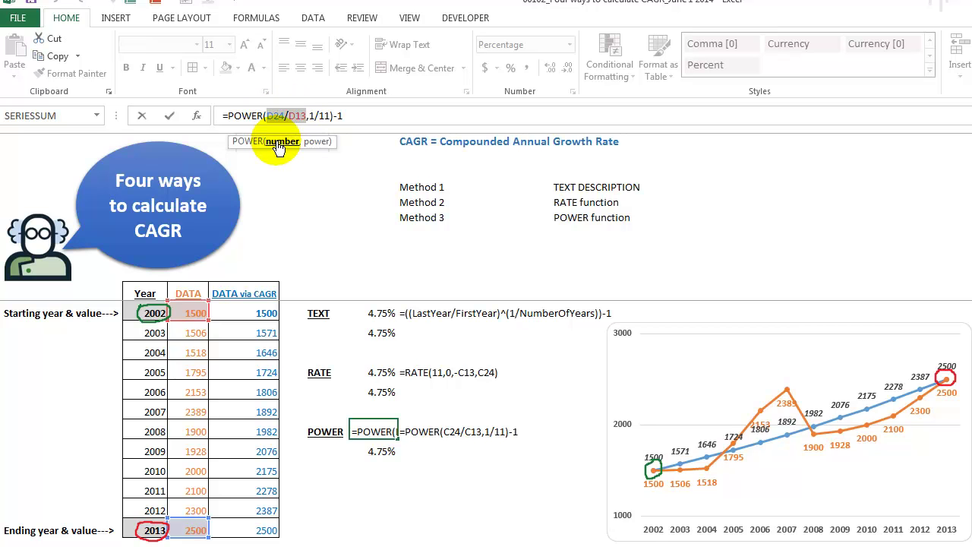
key("F9")
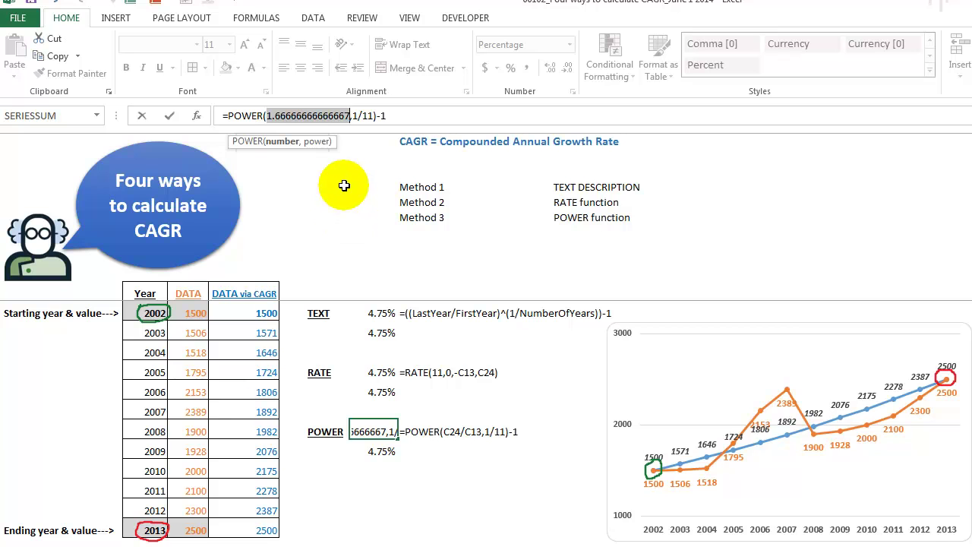
- Evaluate the 1/11 power argument and the complete POWER term inside the formula of I19
left_click(355, 121)
left_click(319, 142)
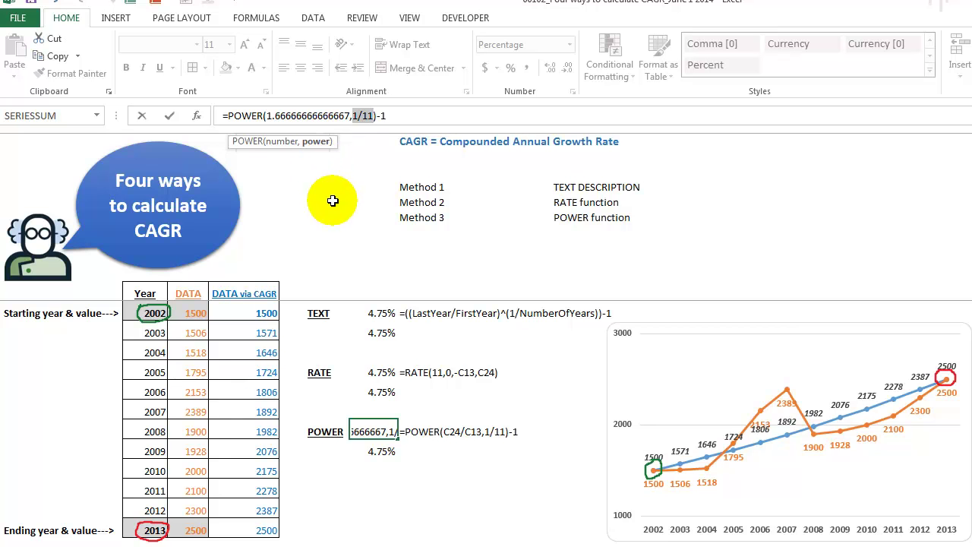
key("F9")
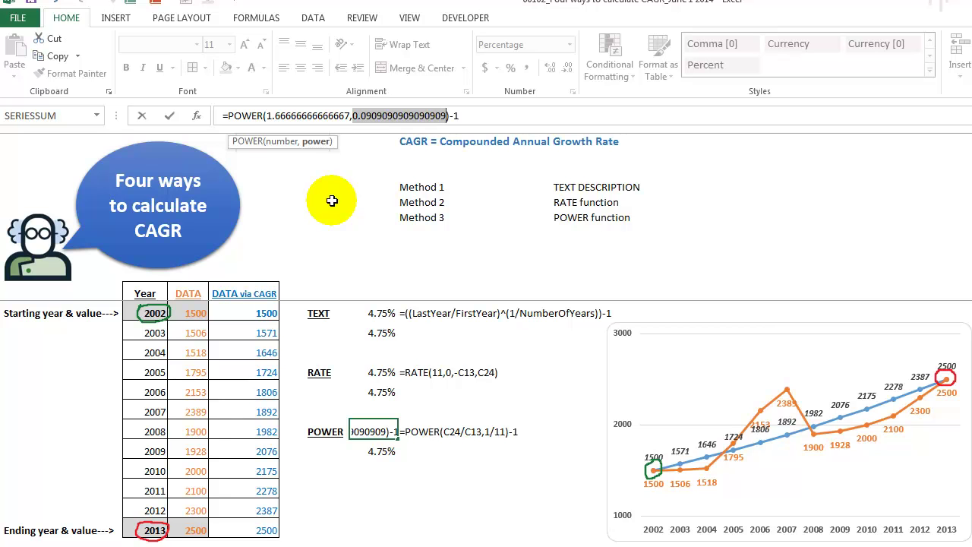
left_click(450, 115)
left_click_drag(450, 115, 228, 115)
key("F9")
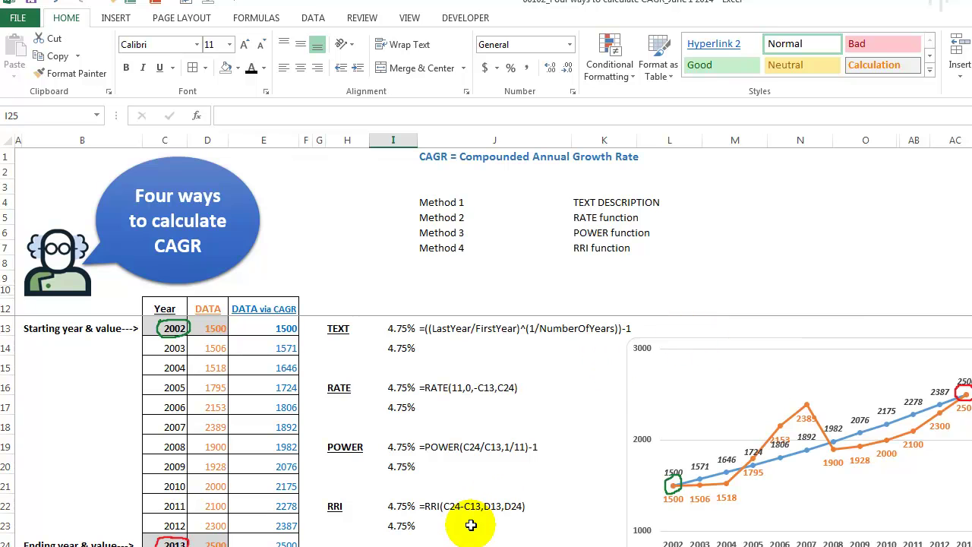
- Examine the Nper, Pv and Fv arguments of the RRI formula in I22, keeping the formula as it is
left_click(398, 507)
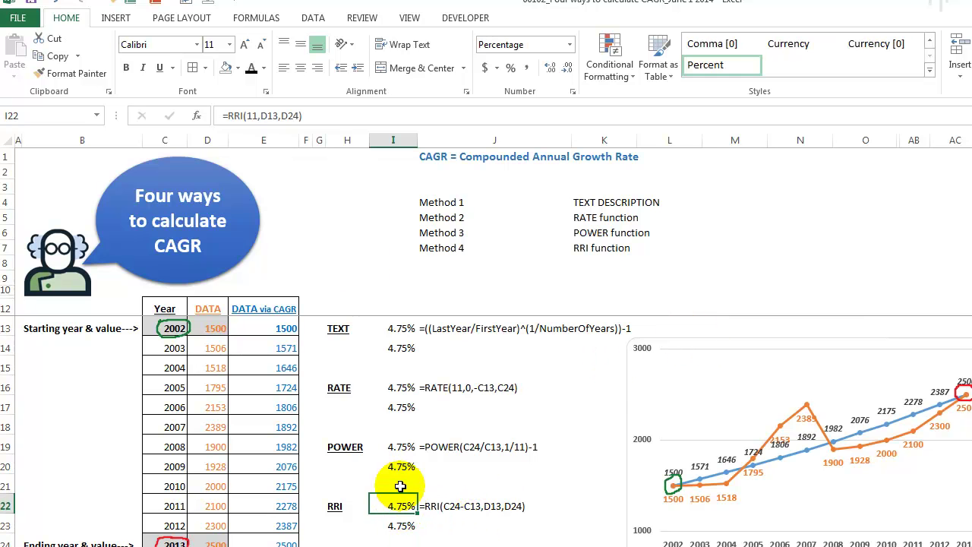
left_click(304, 113)
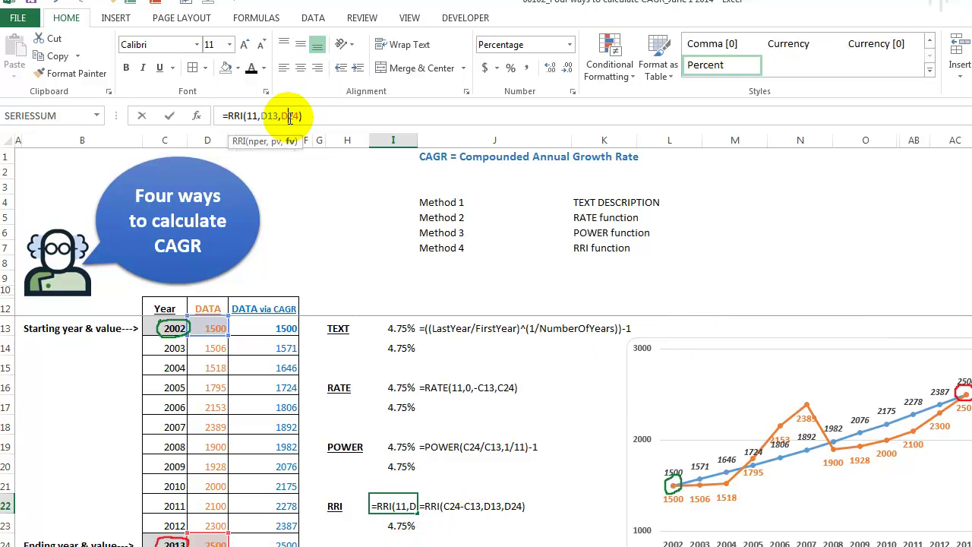
left_click(198, 115)
left_click_drag(577, 334, 264, 204)
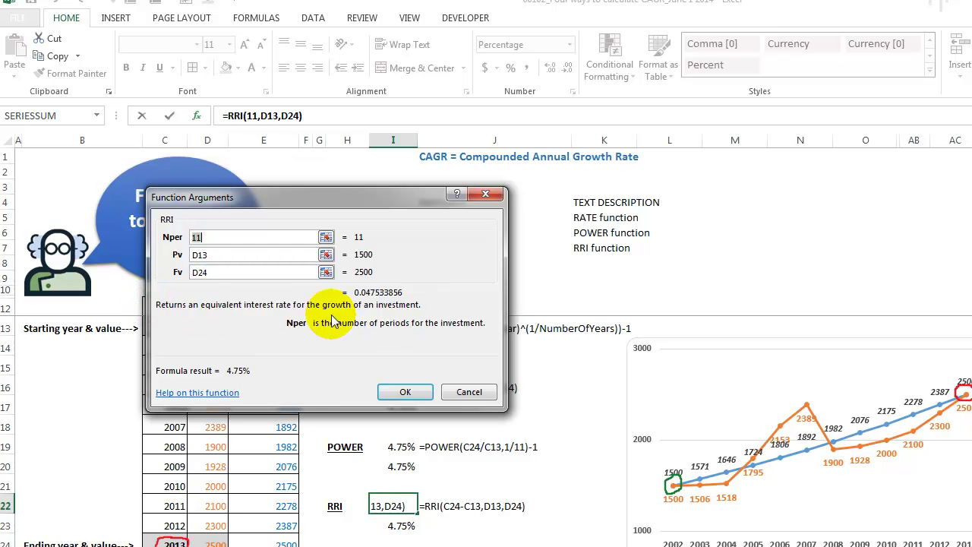
left_click_drag(235, 196, 465, 193)
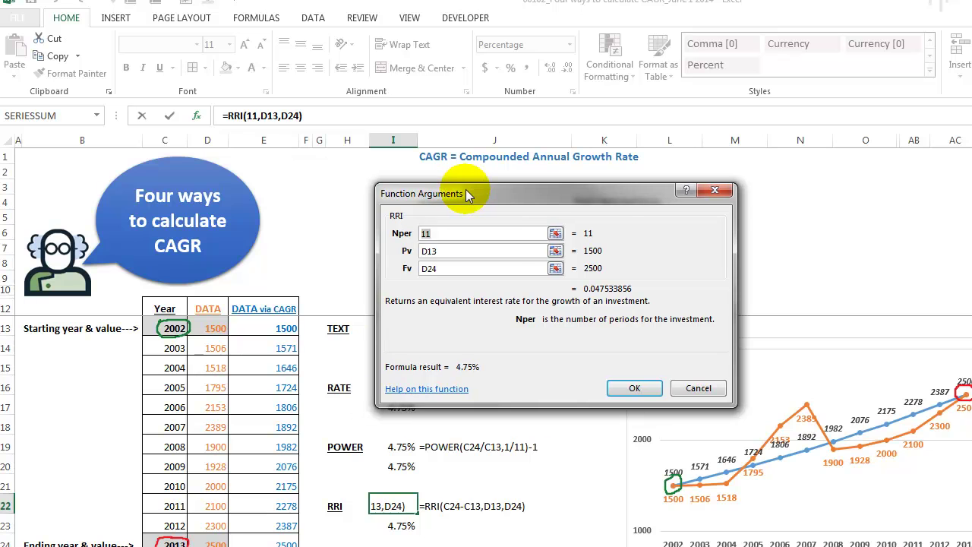
left_click(431, 235)
double_click(430, 235)
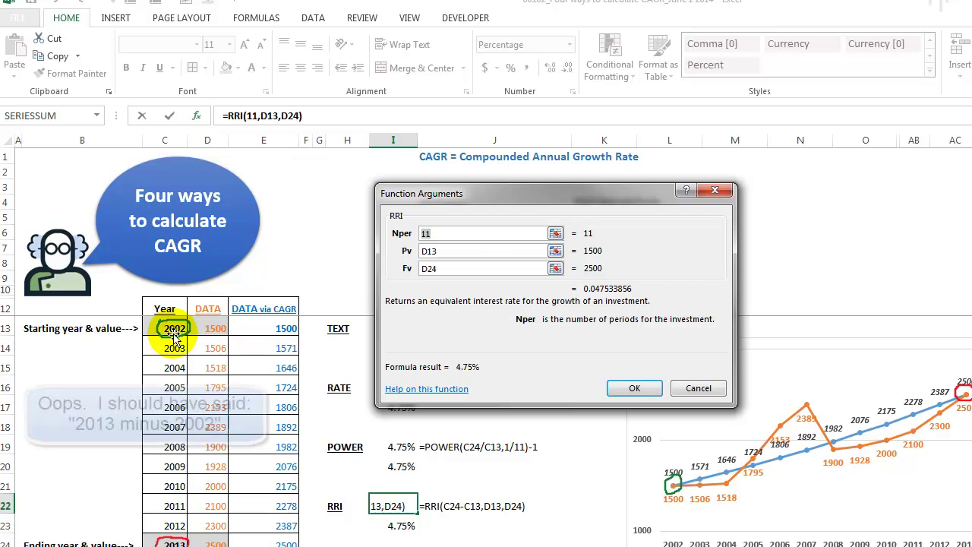
left_click(450, 252)
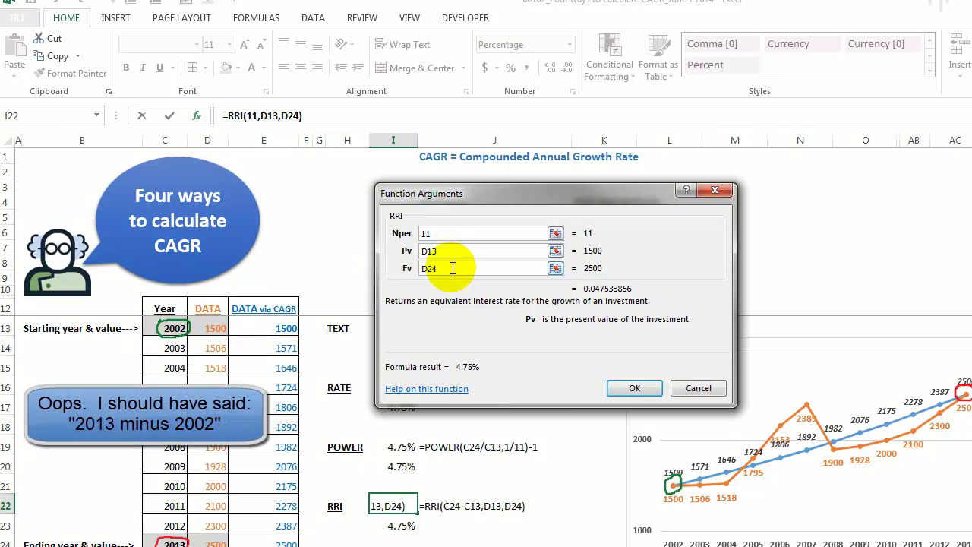
left_click(451, 270)
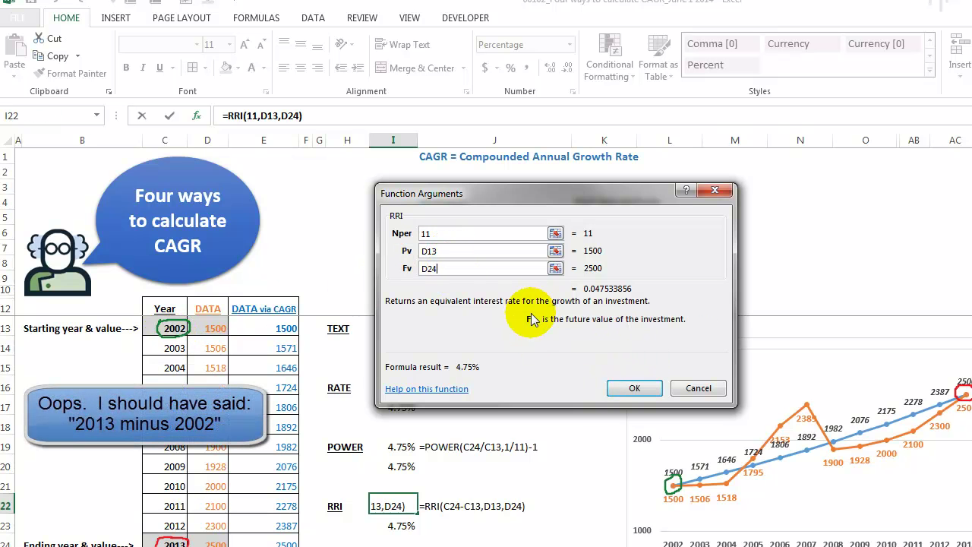
left_click(685, 387)
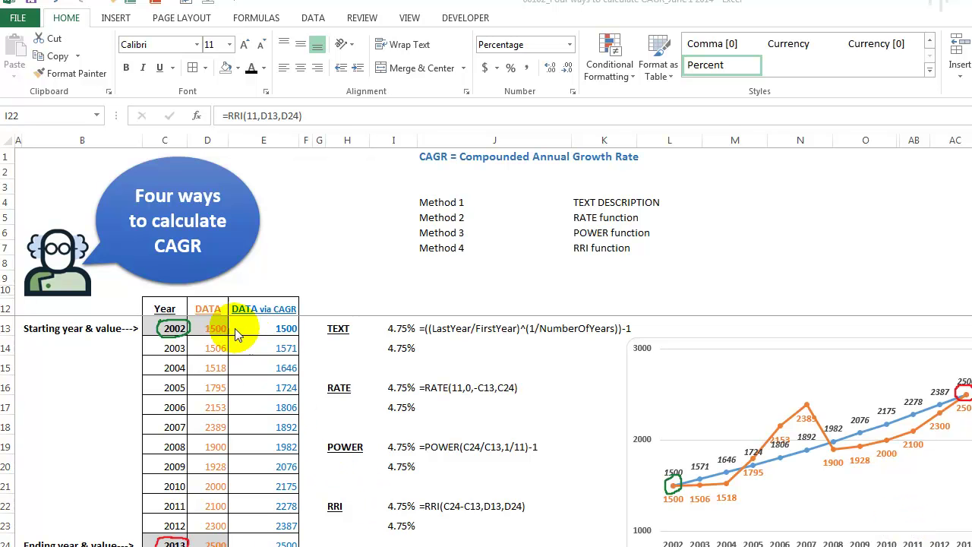
- Examine how the DATA via CAGR column builds its values from D13 and the growth rate, checking E13, E14 and E24
left_click(264, 326)
left_click(214, 325)
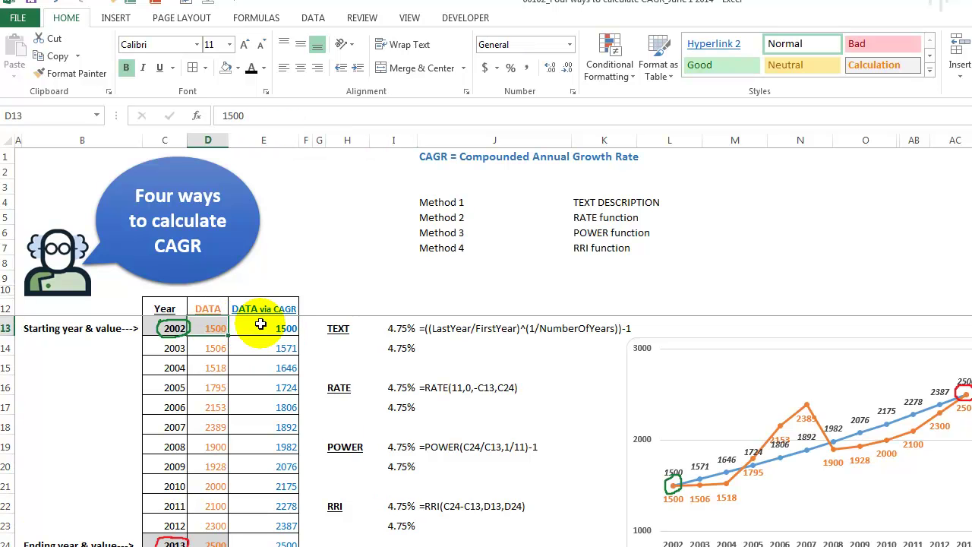
left_click(393, 347)
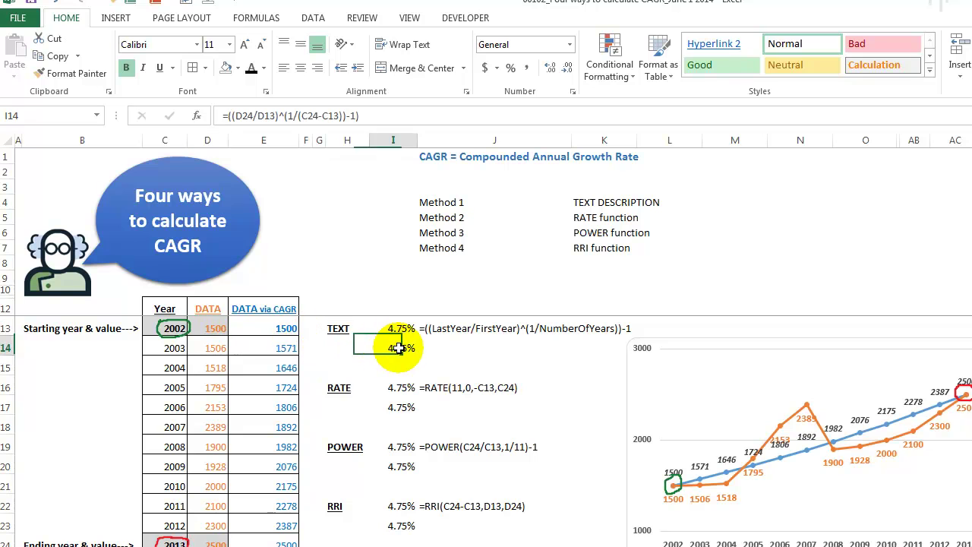
left_click(263, 329)
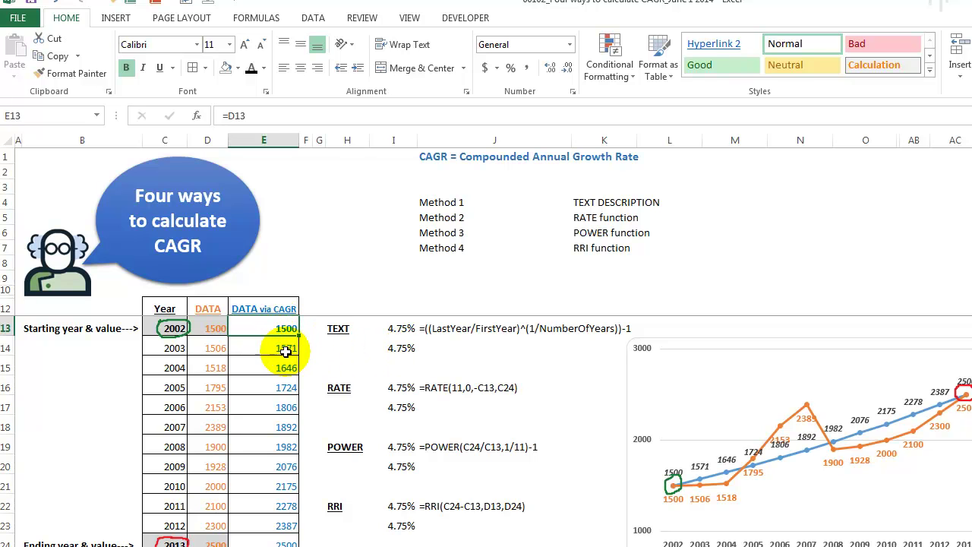
left_click(285, 351)
left_click(270, 541)
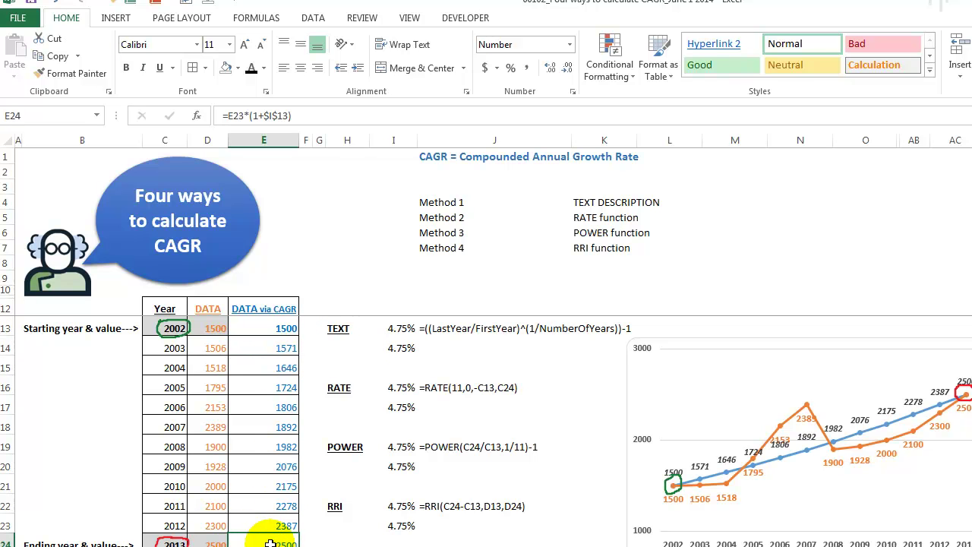